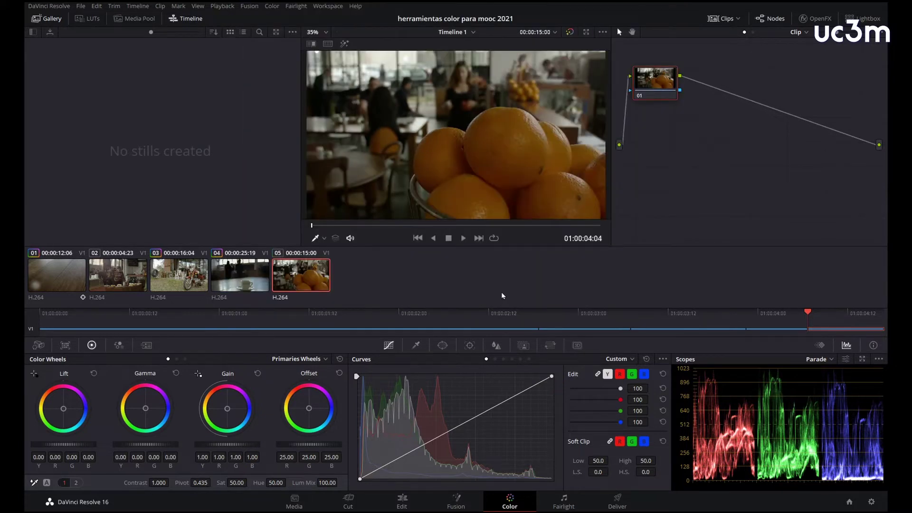
Open the HSL qualifier and sample the oranges' colour in the viewer with the picker
{"action": "left_click", "coordinate": [417, 346]}
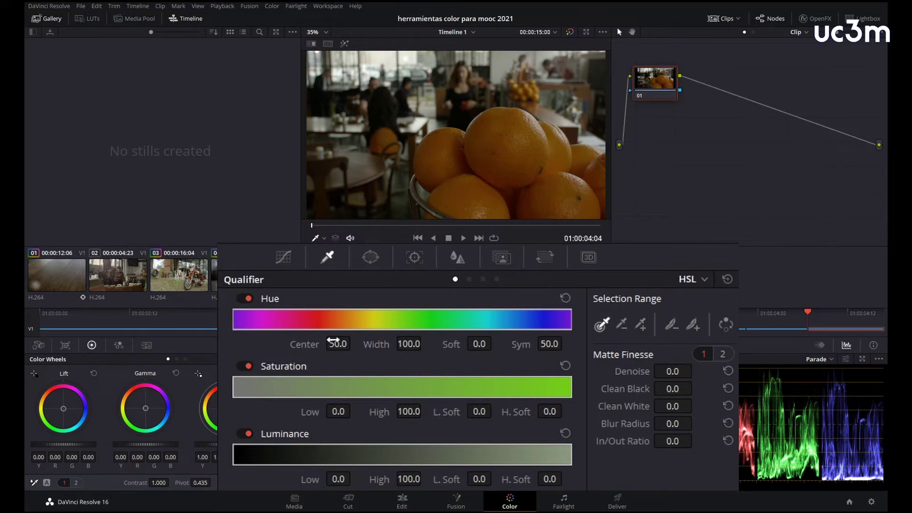
{"action": "left_click", "coordinate": [490, 141]}
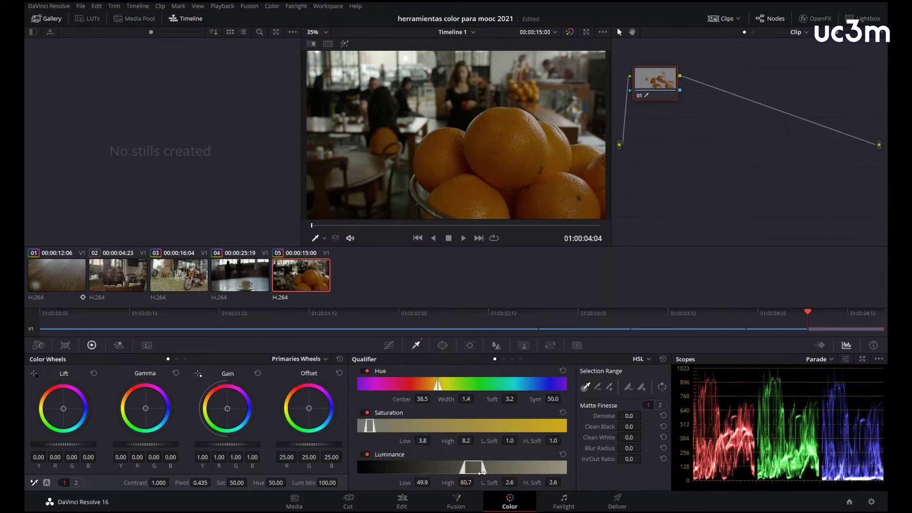
With the matte highlighted, set the hue range to centre 32.4, width 27.8 and softness 7.3
{"action": "left_click", "coordinate": [344, 43]}
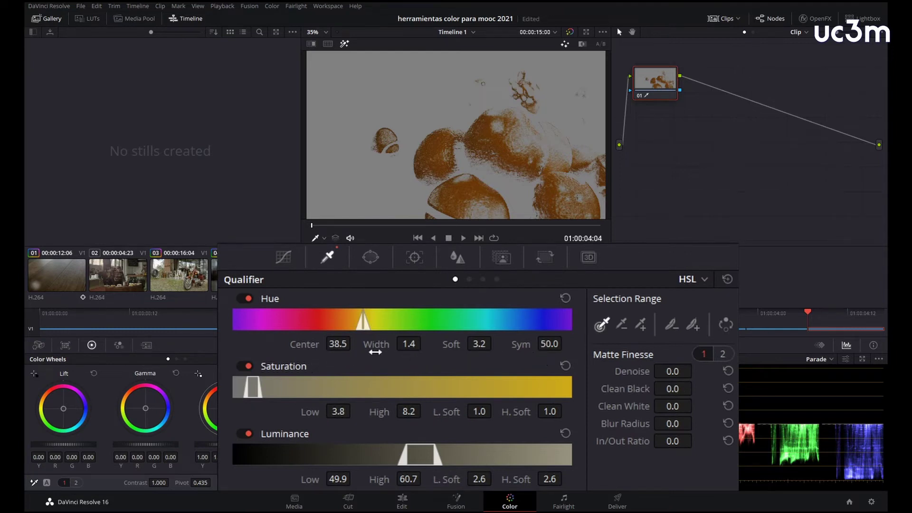
{"action": "left_click_drag", "start_coordinate": [407, 344], "coordinate": [430, 342]}
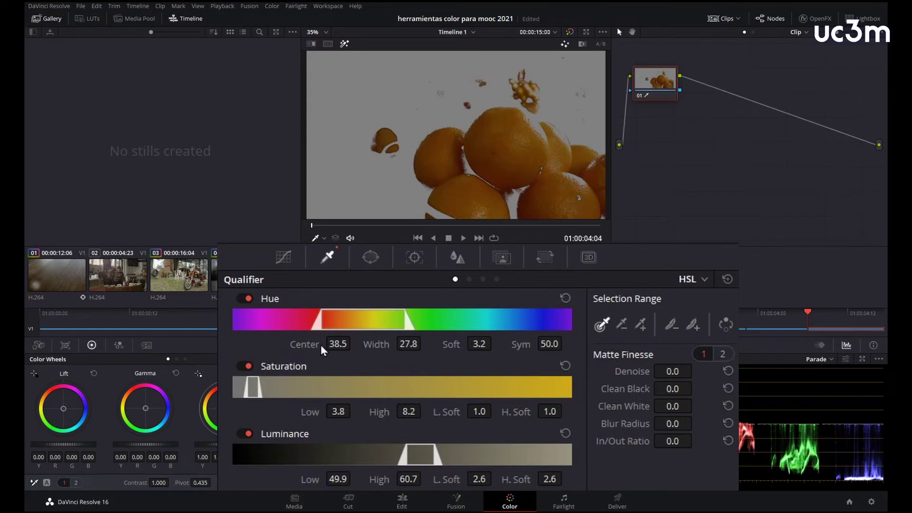
{"action": "left_click_drag", "start_coordinate": [327, 349], "coordinate": [356, 343]}
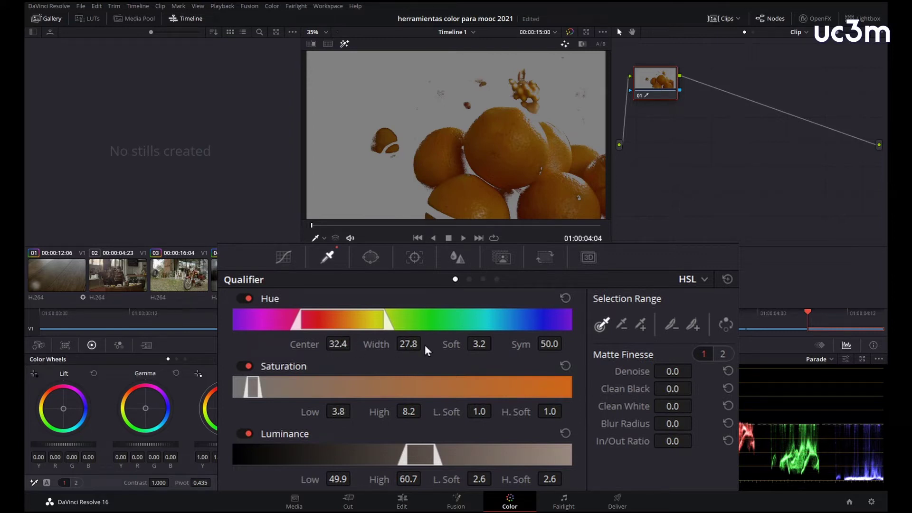
{"action": "double_click", "coordinate": [479, 344]}
{"action": "type", "text": "0.9"}
{"action": "key", "text": "Return"}
{"action": "left_click_drag", "start_coordinate": [495, 344], "coordinate": [478, 344]}
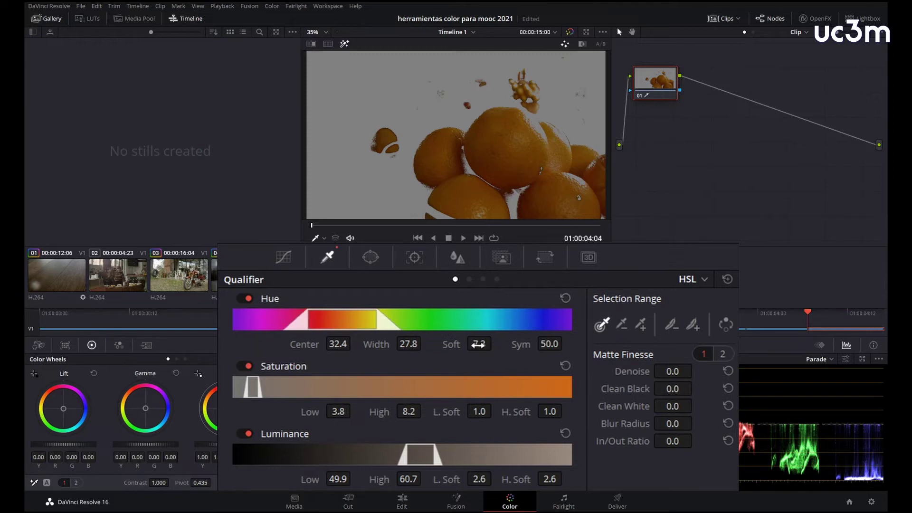
{"action": "left_click_drag", "start_coordinate": [478, 344], "coordinate": [478, 344]}
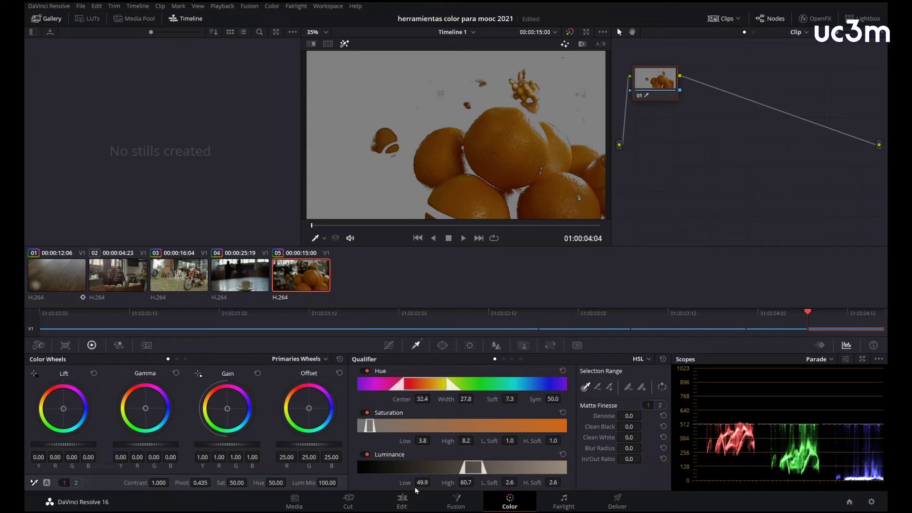
Try a yellow Offset shift with the matte preview off, then reset the qualifier and Offset wheel
{"action": "left_click", "coordinate": [343, 44]}
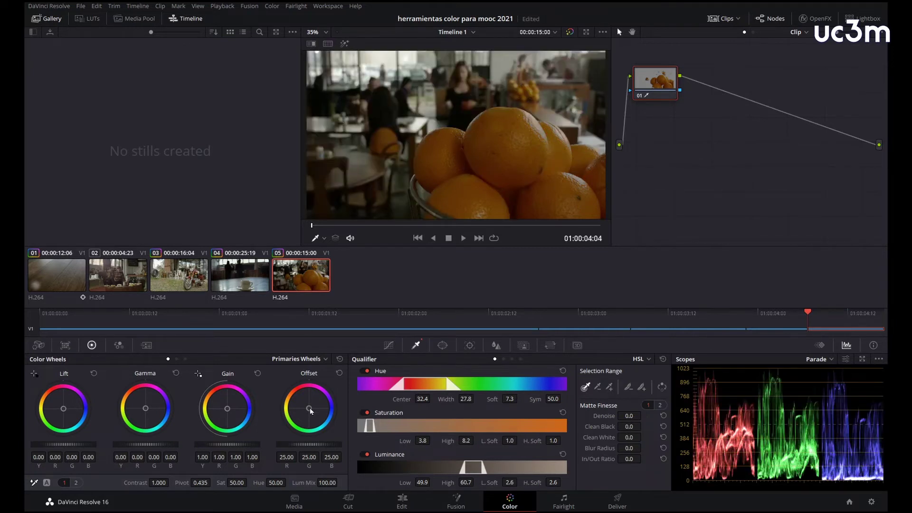
{"action": "mouse_move", "coordinate": [460, 366]}
{"action": "left_mouse_down"}
{"action": "mouse_move", "coordinate": [447, 372]}
{"action": "mouse_move", "coordinate": [454, 356]}
{"action": "left_mouse_up"}
{"action": "mouse_move", "coordinate": [305, 402]}
{"action": "left_mouse_down"}
{"action": "mouse_move", "coordinate": [303, 415]}
{"action": "mouse_move", "coordinate": [300, 408]}
{"action": "left_mouse_up"}
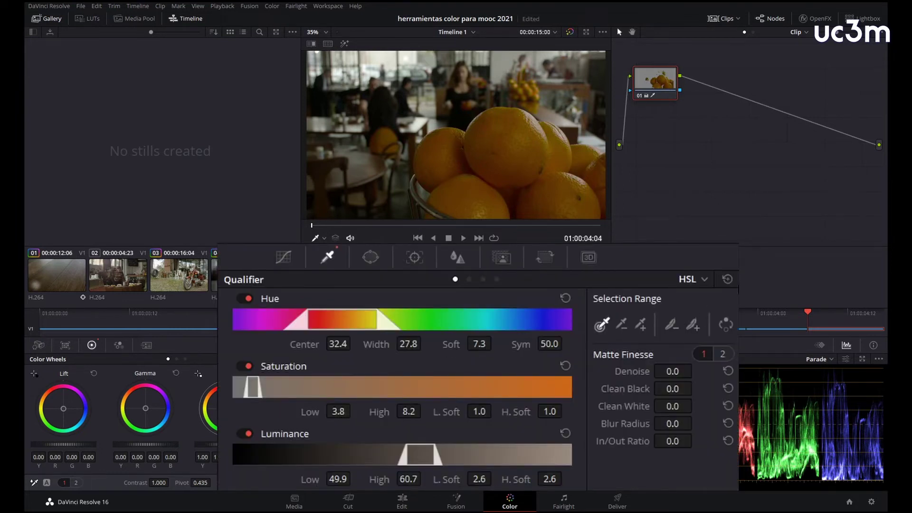
{"action": "left_click", "coordinate": [727, 279]}
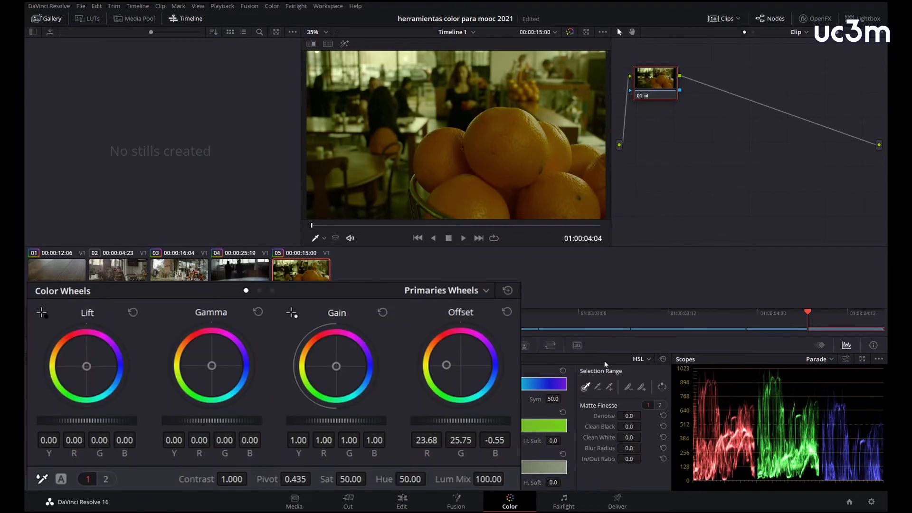
{"action": "left_click", "coordinate": [340, 360]}
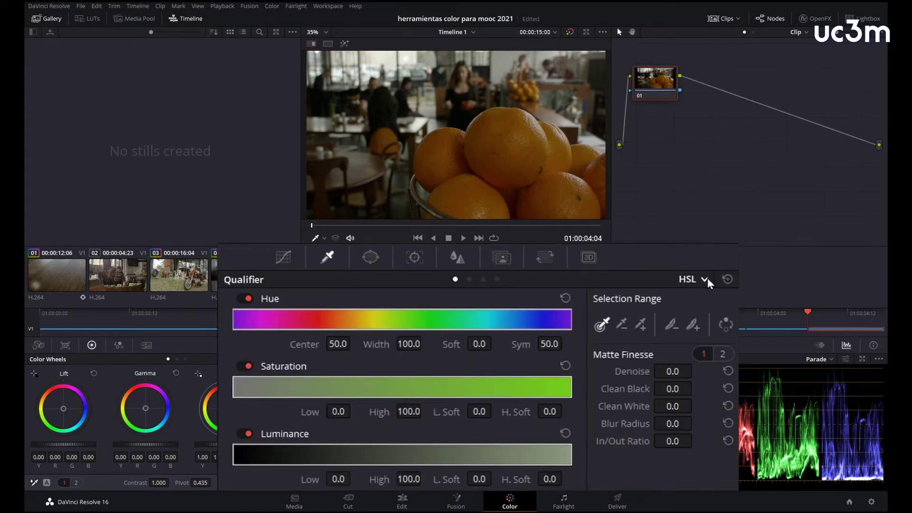
Choose 3D from the qualifier mode list
{"action": "left_click", "coordinate": [705, 280]}
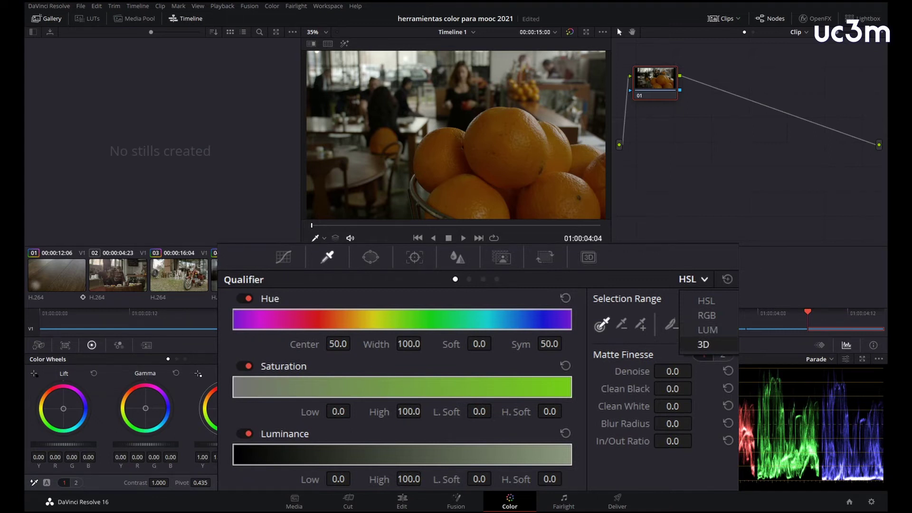
{"action": "left_click", "coordinate": [704, 344]}
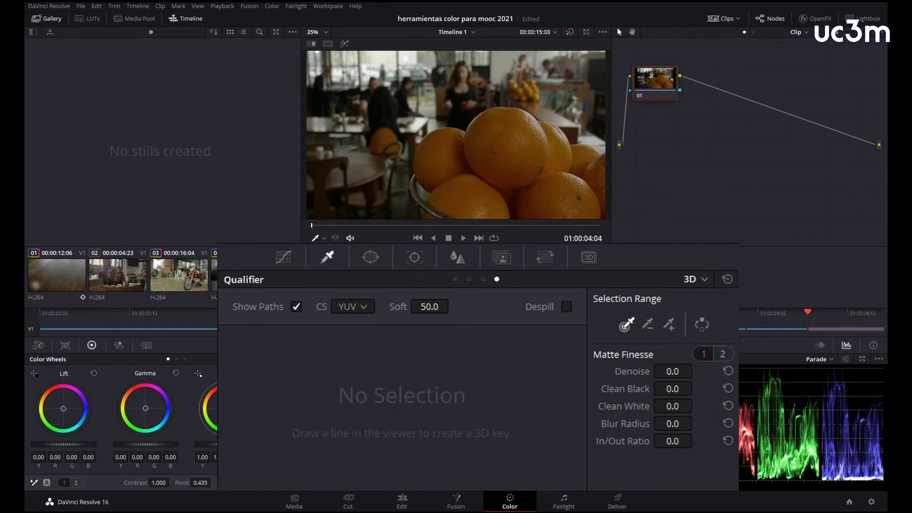
Stroke a 3D key across the oranges, clean its matte, and shift Offset toward yellow-green
{"action": "left_click_drag", "start_coordinate": [430, 162], "coordinate": [492, 145]}
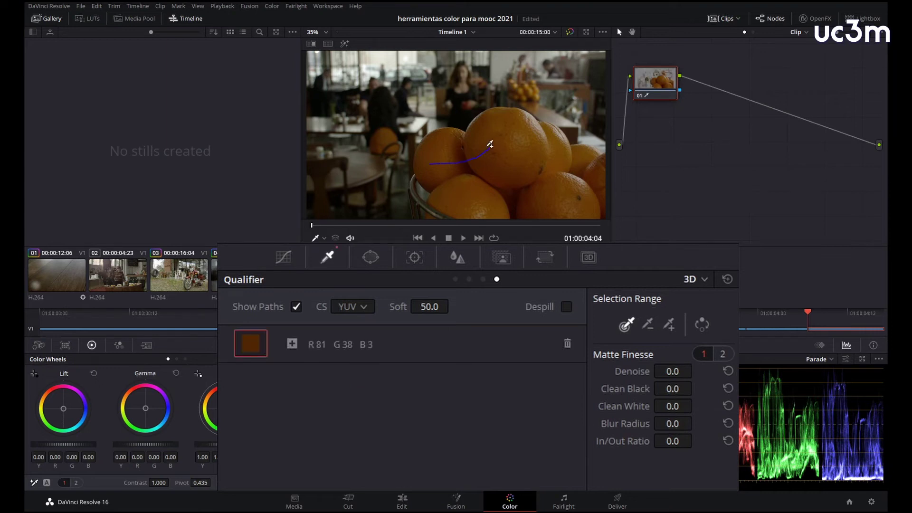
{"action": "left_click", "coordinate": [345, 44]}
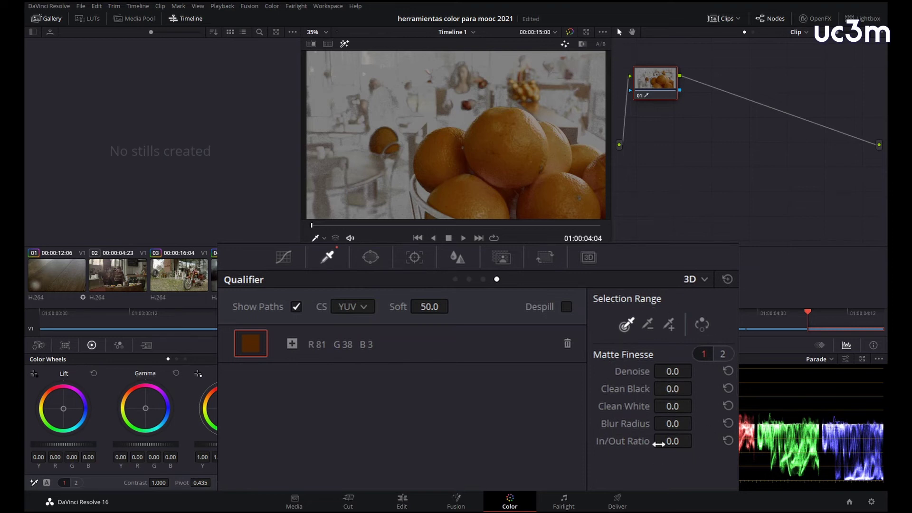
{"action": "left_click_drag", "start_coordinate": [671, 389], "coordinate": [673, 426]}
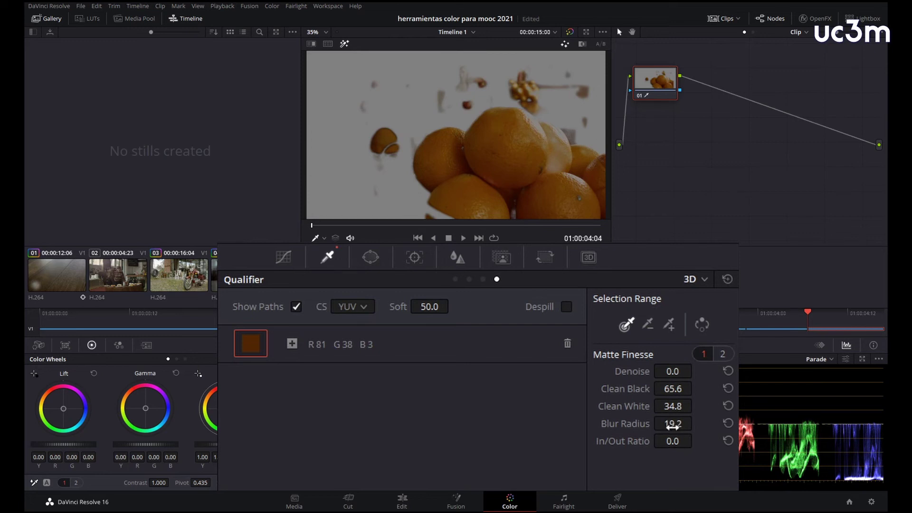
{"action": "left_click", "coordinate": [344, 44]}
{"action": "left_click_drag", "start_coordinate": [312, 408], "coordinate": [295, 414]}
Settle Offset at 13.60, 29.33, -2.59 for lemon-yellow oranges and show the Window palette
{"action": "left_click_drag", "start_coordinate": [295, 411], "coordinate": [296, 405]}
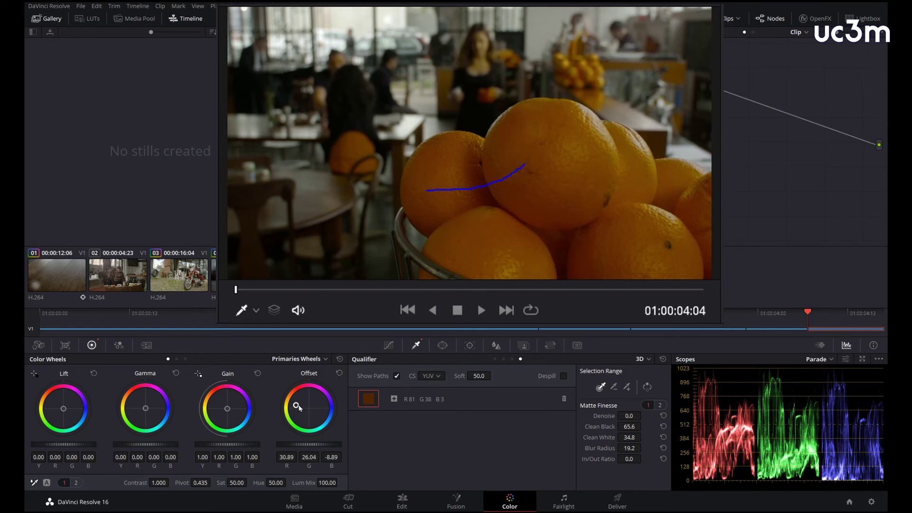
{"action": "left_click_drag", "start_coordinate": [296, 405], "coordinate": [299, 413]}
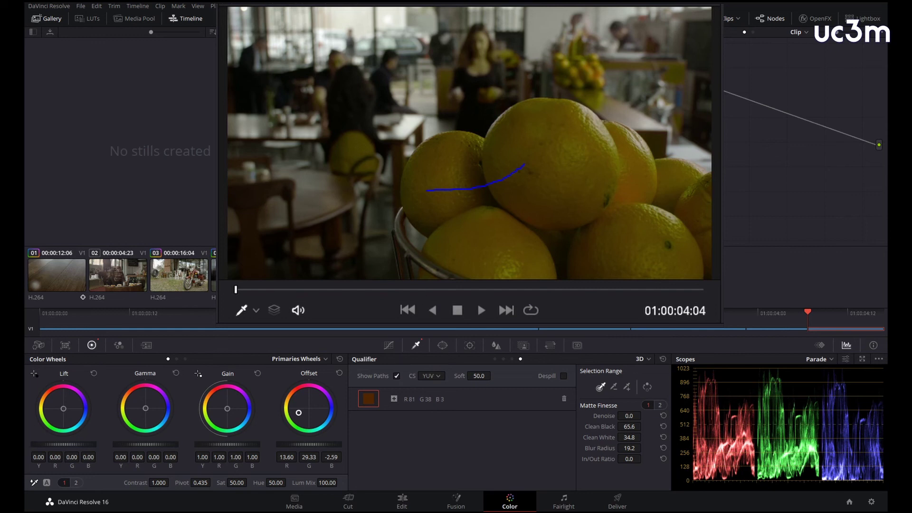
{"action": "left_click", "coordinate": [442, 345]}
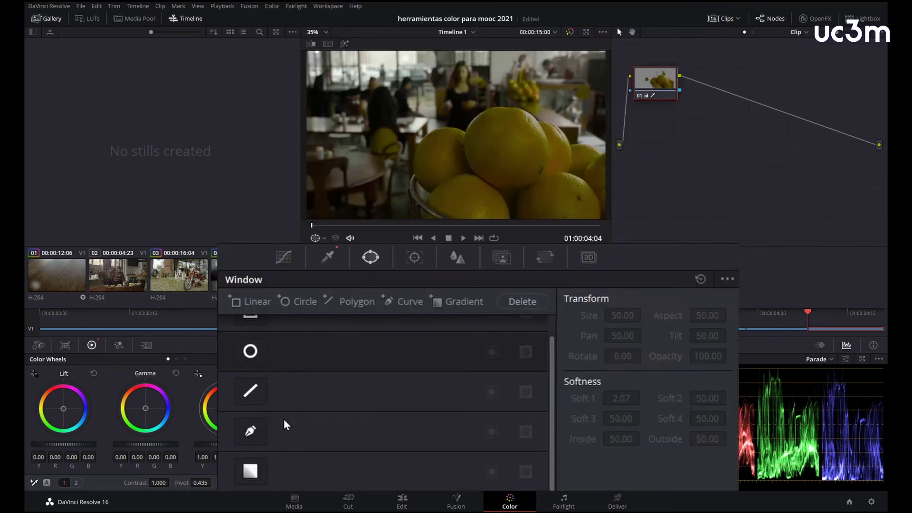
Start a Curve window below the oranges, placing points up the left side and over the bananas
{"action": "left_click", "coordinate": [253, 433]}
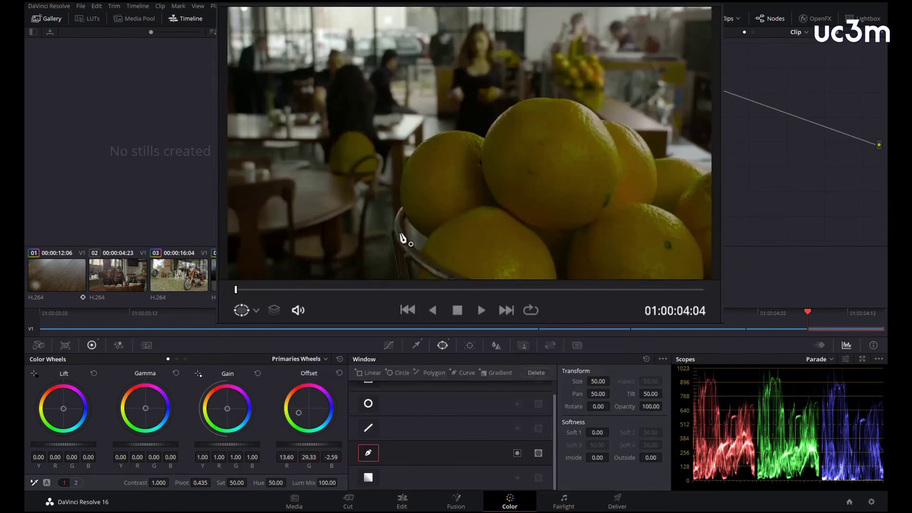
{"action": "left_click", "coordinate": [414, 222]}
{"action": "left_click", "coordinate": [395, 220]}
{"action": "left_click", "coordinate": [403, 150]}
{"action": "left_click", "coordinate": [431, 122]}
{"action": "left_click", "coordinate": [482, 111]}
{"action": "left_click", "coordinate": [537, 95]}
{"action": "left_click", "coordinate": [545, 57]}
{"action": "left_click", "coordinate": [546, 23]}
Close the curve down the right side and along the bottom, hide its outline, and go full screen
{"action": "left_click", "coordinate": [605, 30]}
{"action": "left_click", "coordinate": [605, 82]}
{"action": "left_click", "coordinate": [609, 114]}
{"action": "left_click", "coordinate": [660, 139]}
{"action": "left_click", "coordinate": [708, 165]}
{"action": "left_click", "coordinate": [698, 273]}
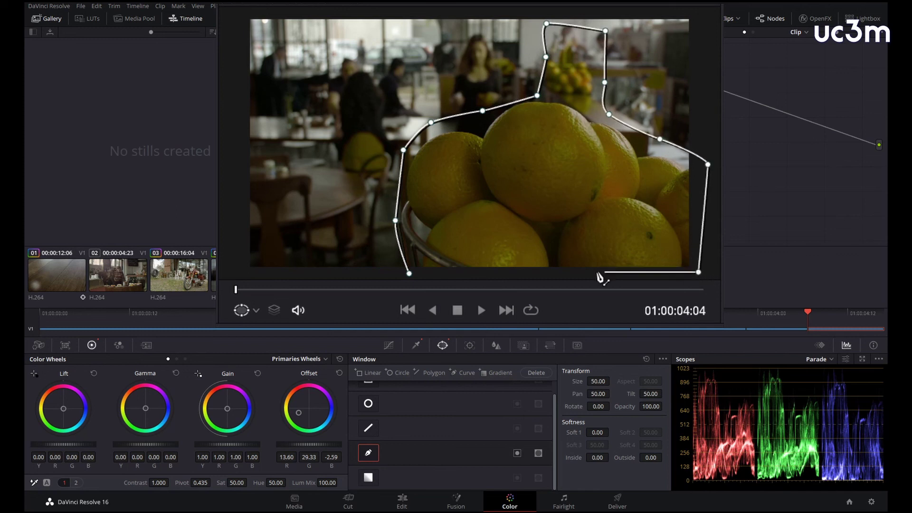
{"action": "left_click", "coordinate": [409, 273]}
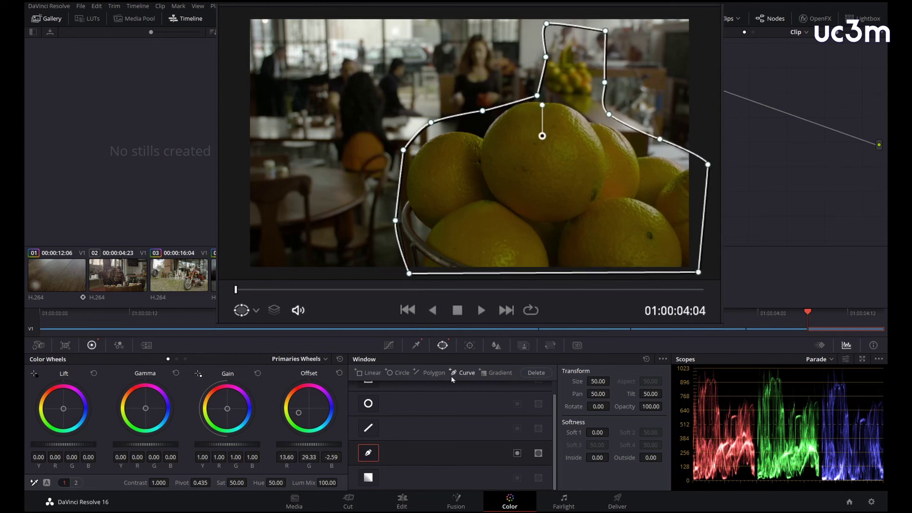
{"action": "left_click", "coordinate": [243, 310]}
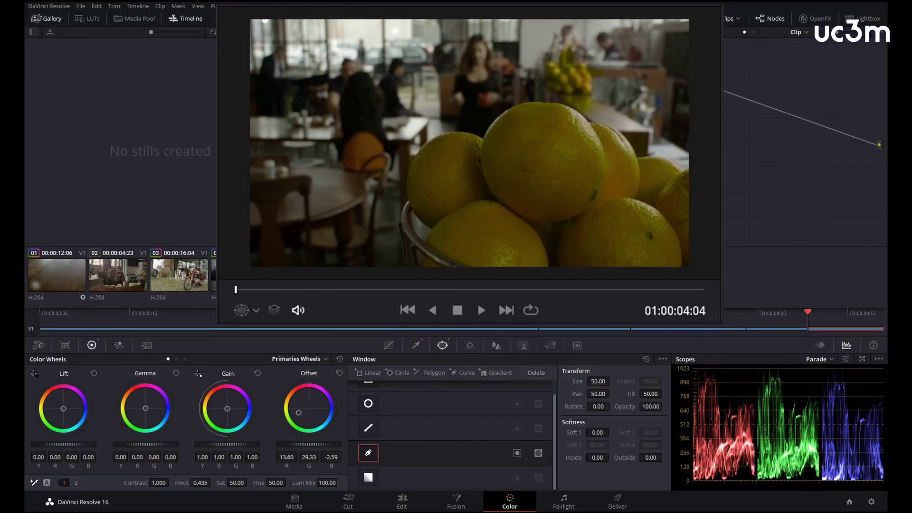
{"action": "key", "text": "ctrl+f"}
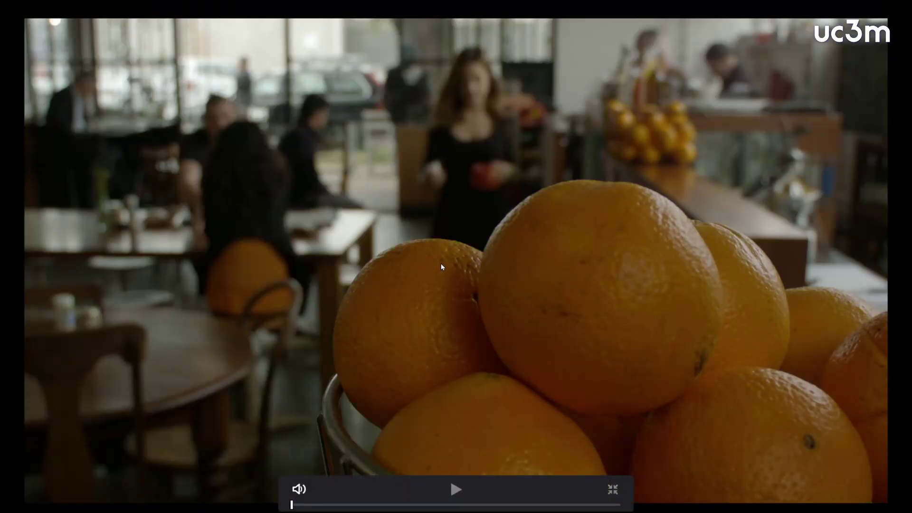
Toggle the grade bypass to compare the lemon-yellow oranges with the originals
{"action": "key", "text": "shift+d"}
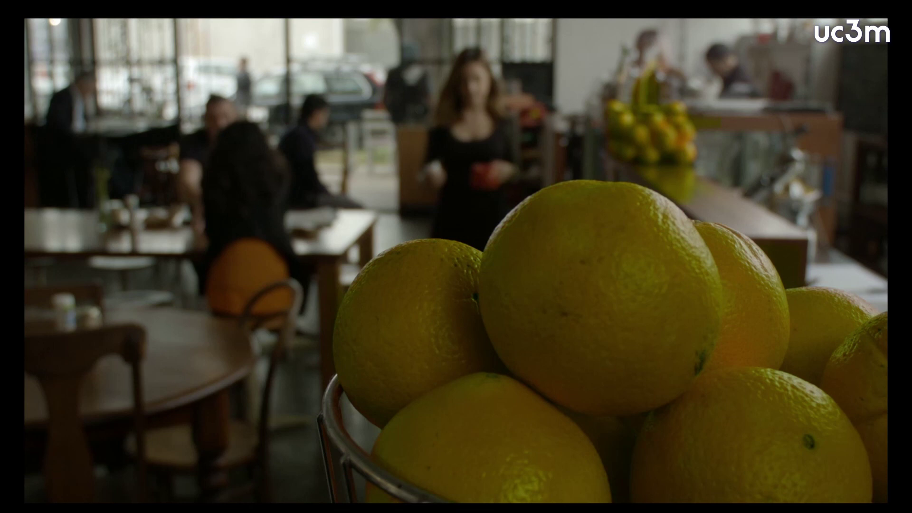